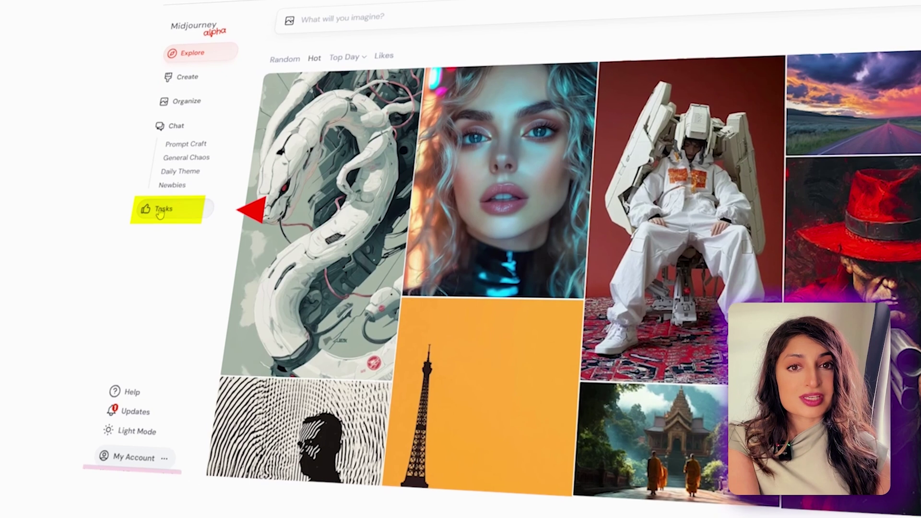
# Step: Start the Rank Images task from Tasks and pick the children image as the first favourite
pyautogui.click(157, 260)
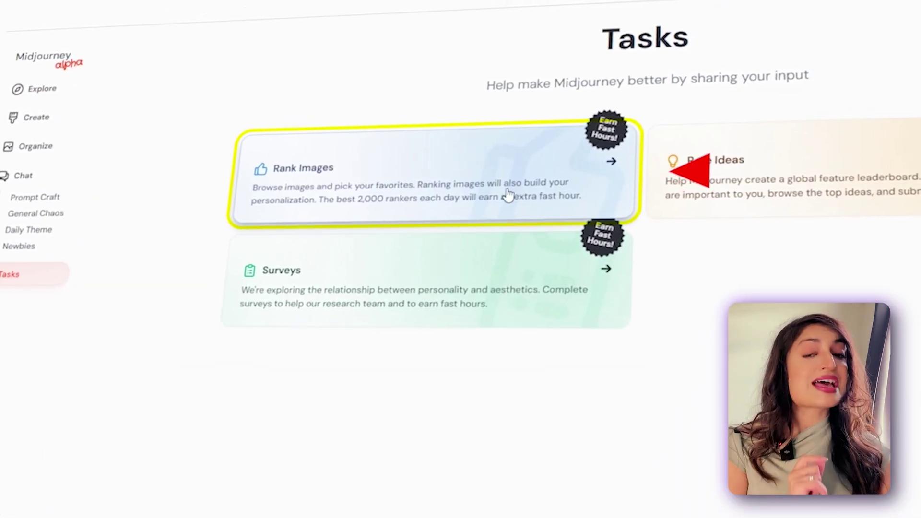
pyautogui.click(509, 191)
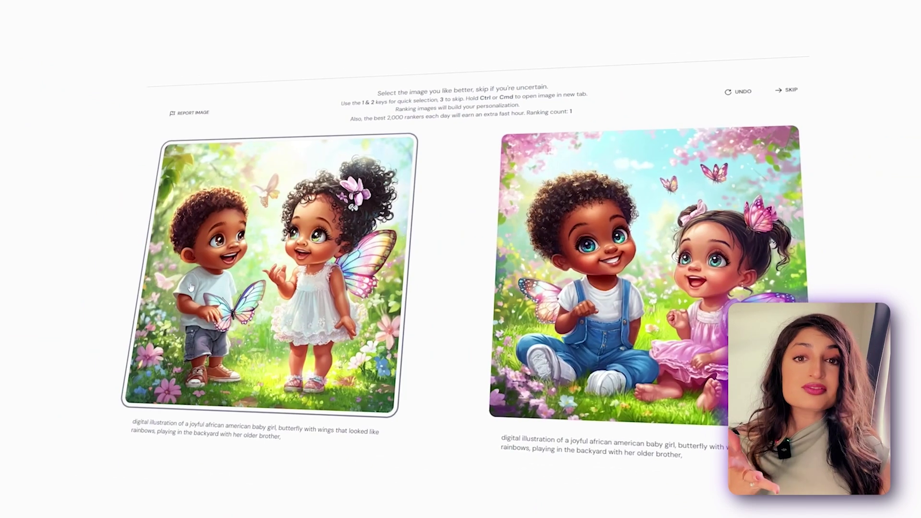
pyautogui.click(191, 287)
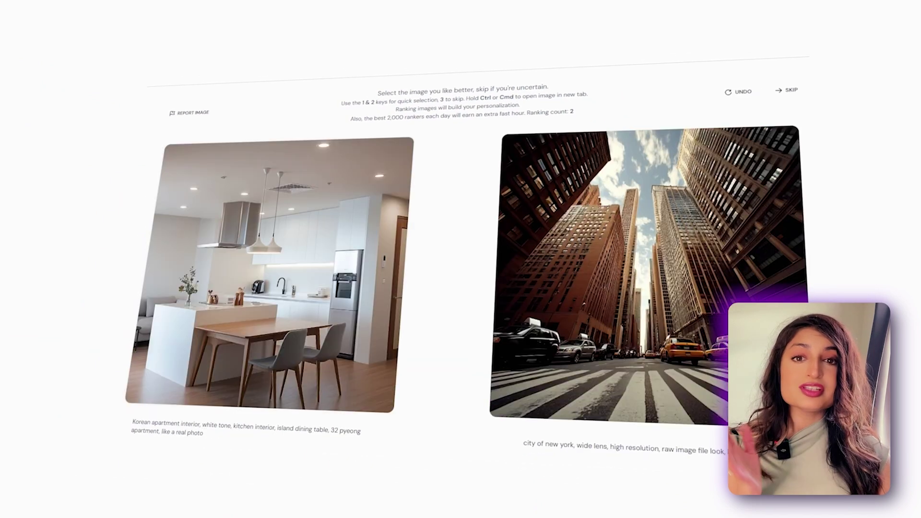
# Step: Rank the next dozen image pairs with keys 1 and 2, through the mixer and Aphrodite pair
pyautogui.press('1')
pyautogui.press('1')
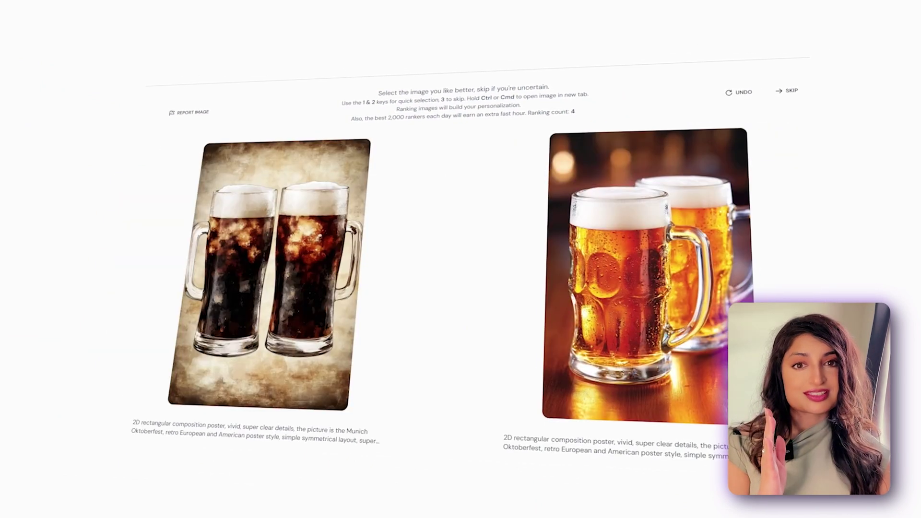
pyautogui.press('1')
pyautogui.press('1')
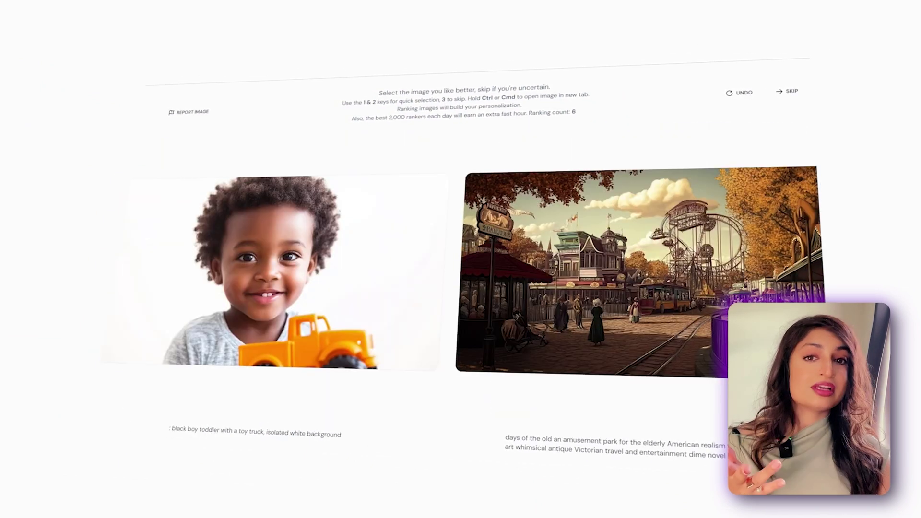
pyautogui.press('1')
pyautogui.press('1')
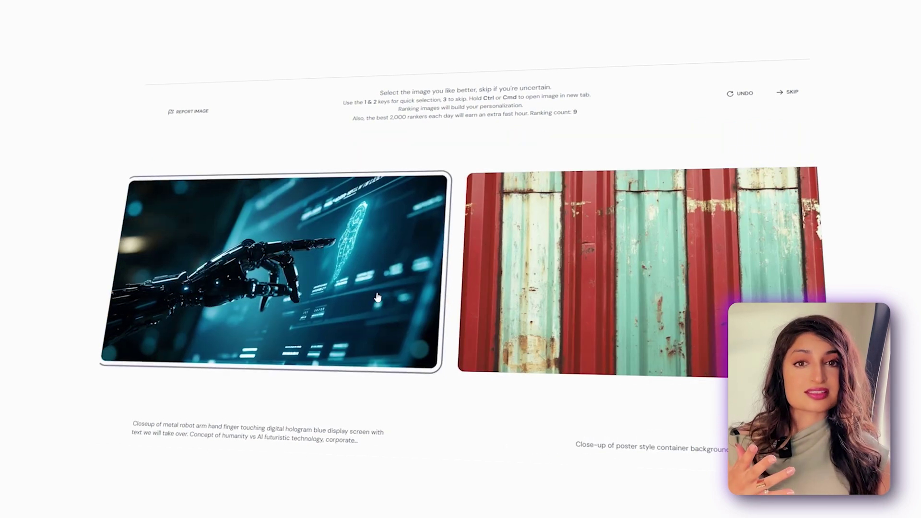
pyautogui.press('1')
pyautogui.press('1')
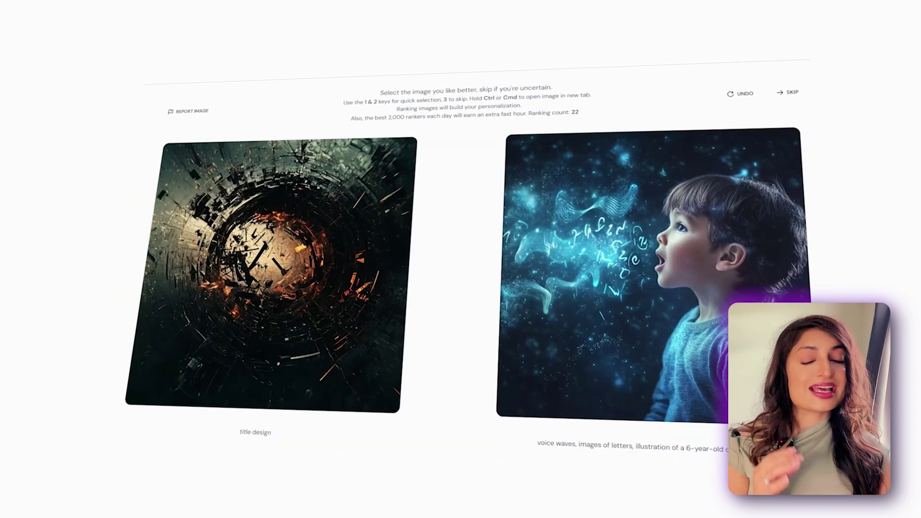
pyautogui.press('1')
pyautogui.press('1')
pyautogui.press('1')
pyautogui.press('1')
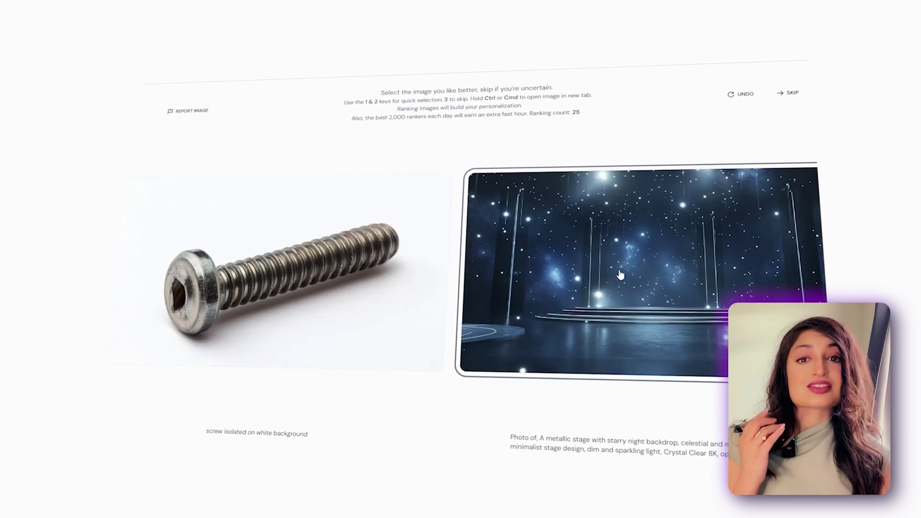
pyautogui.press('1')
pyautogui.press('1')
pyautogui.press('1')
pyautogui.press('1')
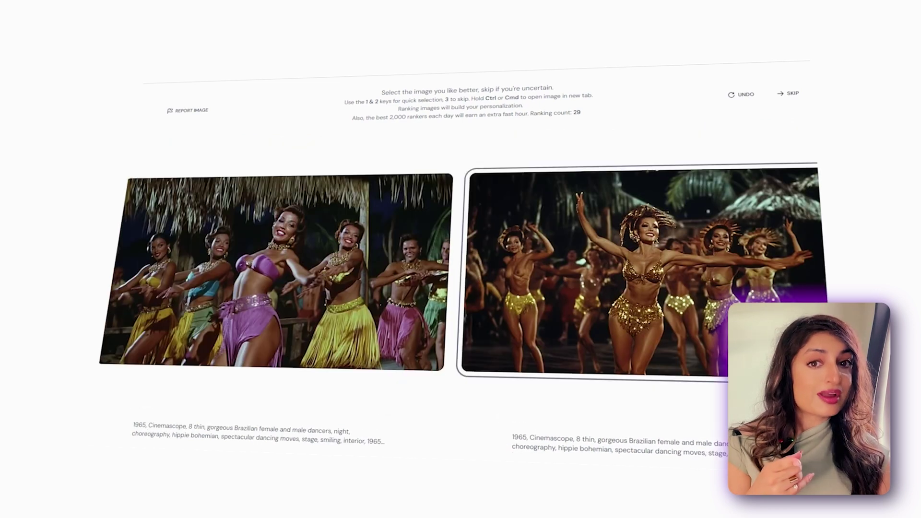
pyautogui.press('1')
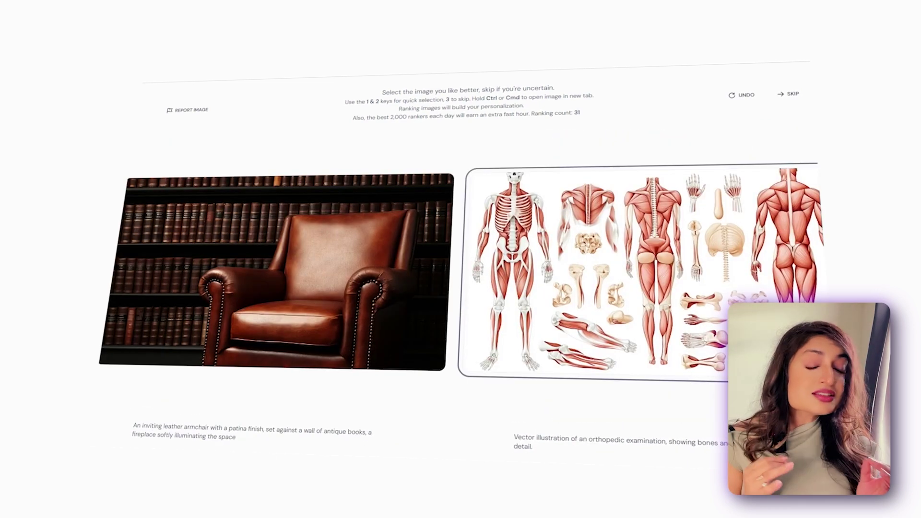
pyautogui.press('1')
pyautogui.press('1')
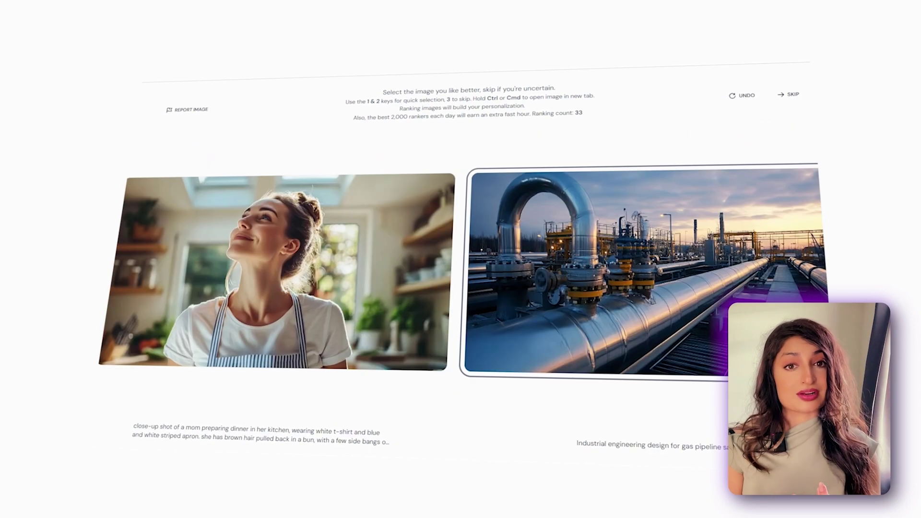
pyautogui.press('2')
pyautogui.press('2')
pyautogui.press('2')
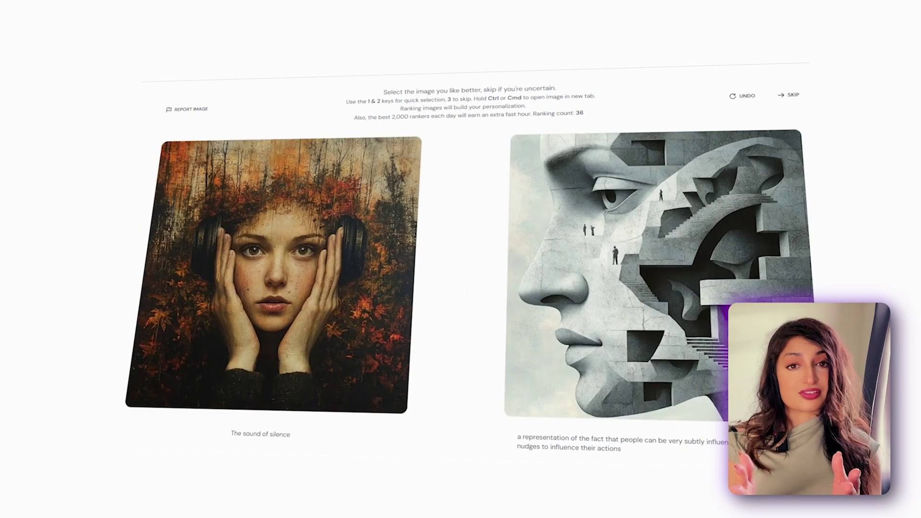
pyautogui.press('2')
pyautogui.press('2')
pyautogui.press('2')
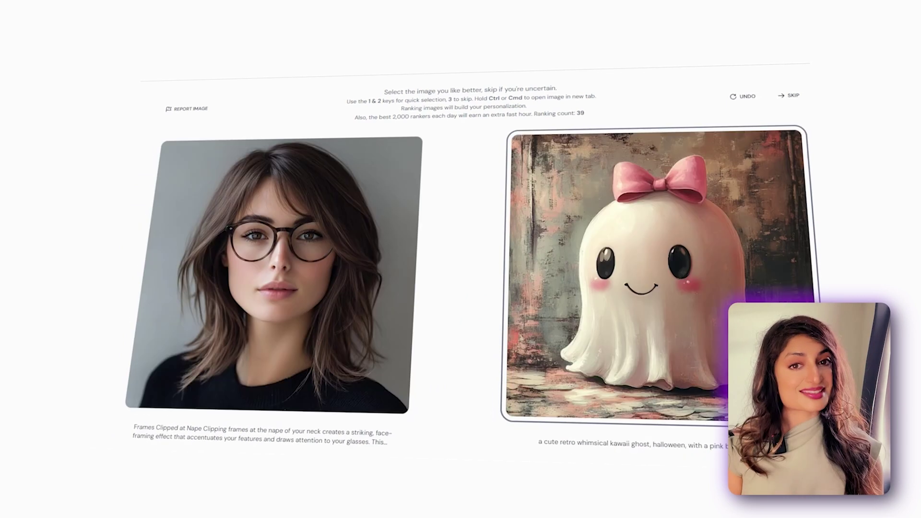
pyautogui.press('2')
pyautogui.press('2')
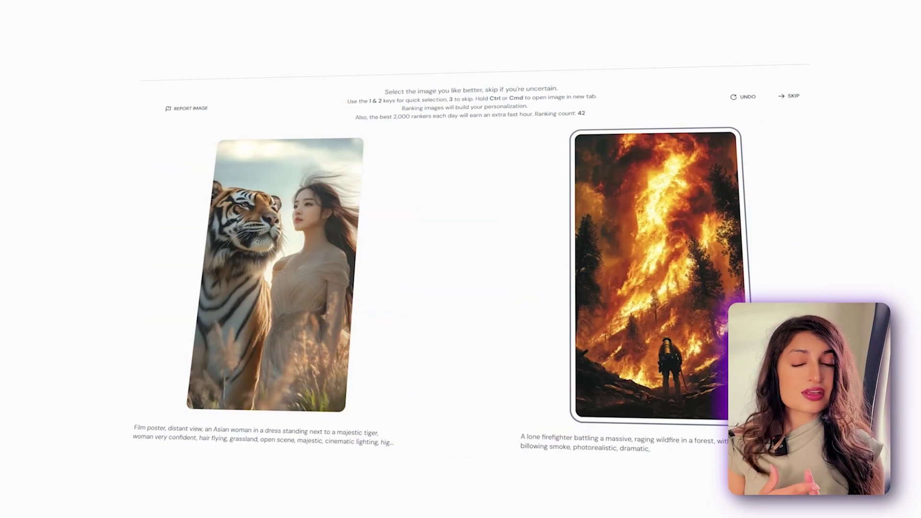
pyautogui.press('2')
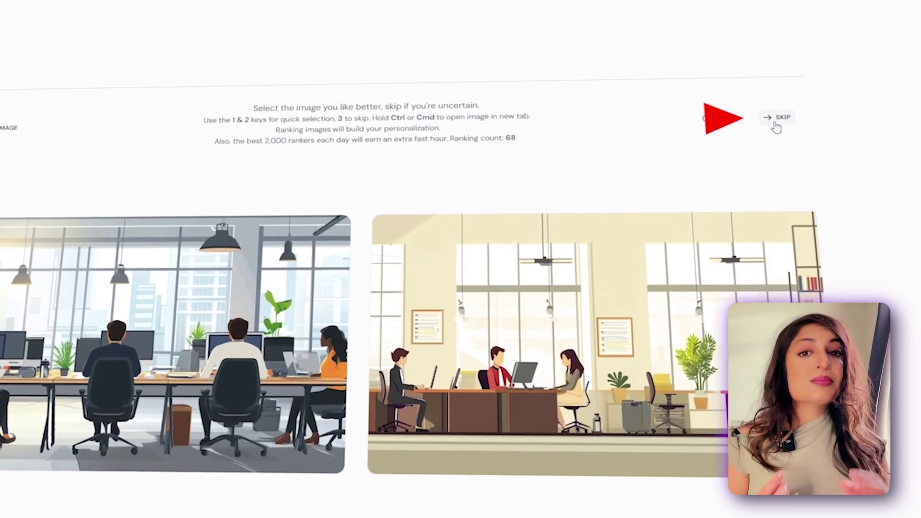
# Step: Skip two uncertain pairs, then pick favourites from the knight pair through the food and hockey pair
pyautogui.click(774, 126)
pyautogui.click(774, 126)
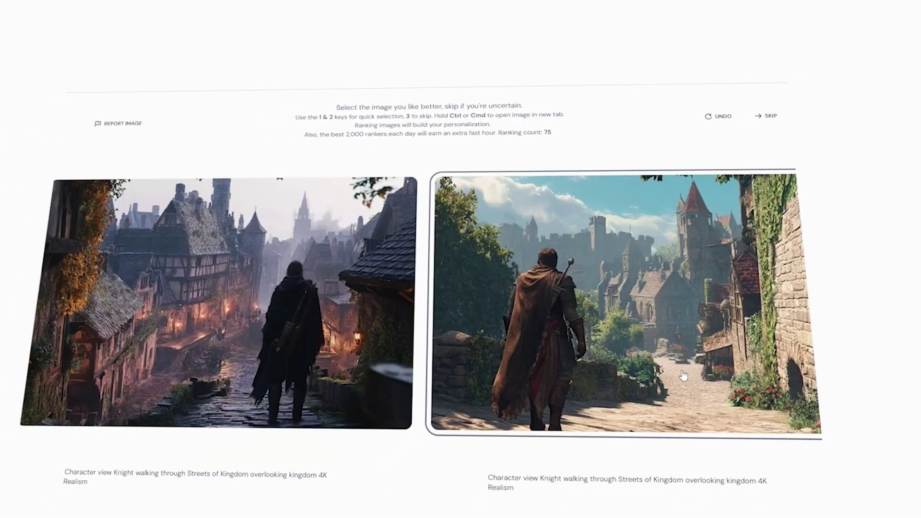
pyautogui.click(683, 376)
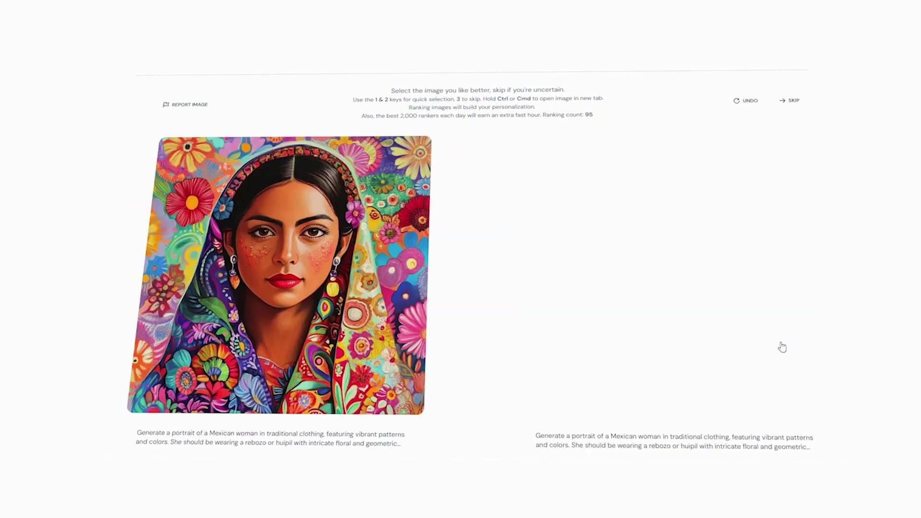
pyautogui.click(815, 306)
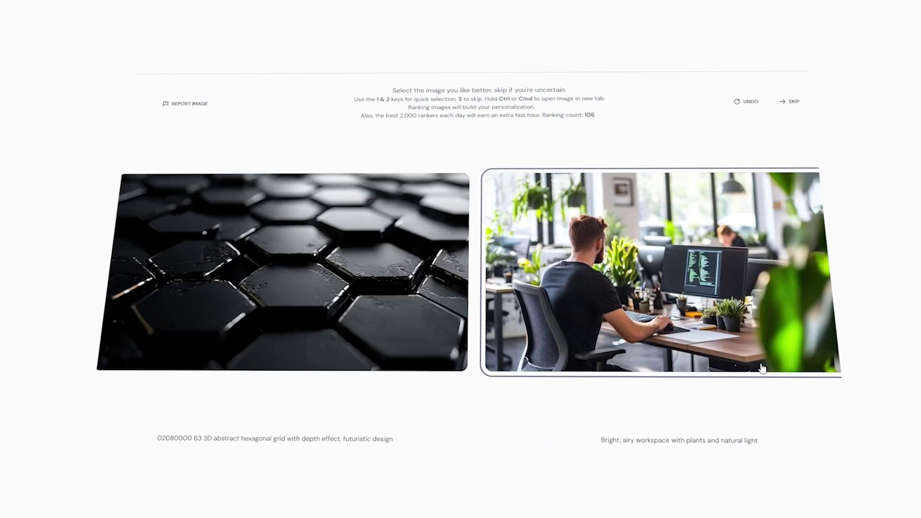
pyautogui.click(762, 368)
pyautogui.click(763, 369)
pyautogui.click(804, 335)
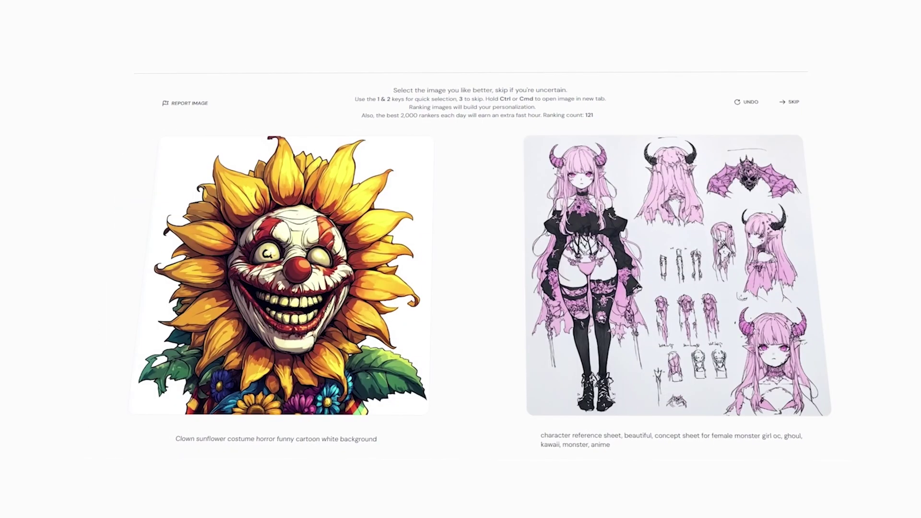
pyautogui.click(804, 335)
pyautogui.click(225, 288)
pyautogui.click(623, 268)
pyautogui.click(623, 269)
pyautogui.click(288, 269)
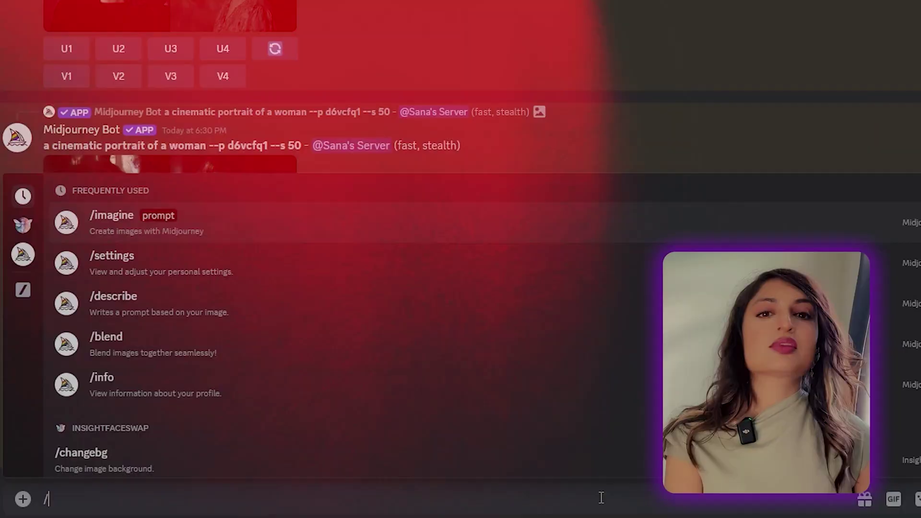
# Step: Enable Personalization through /settings, then generate 'a cinematic portrait of a woman'
pyautogui.write('setting')
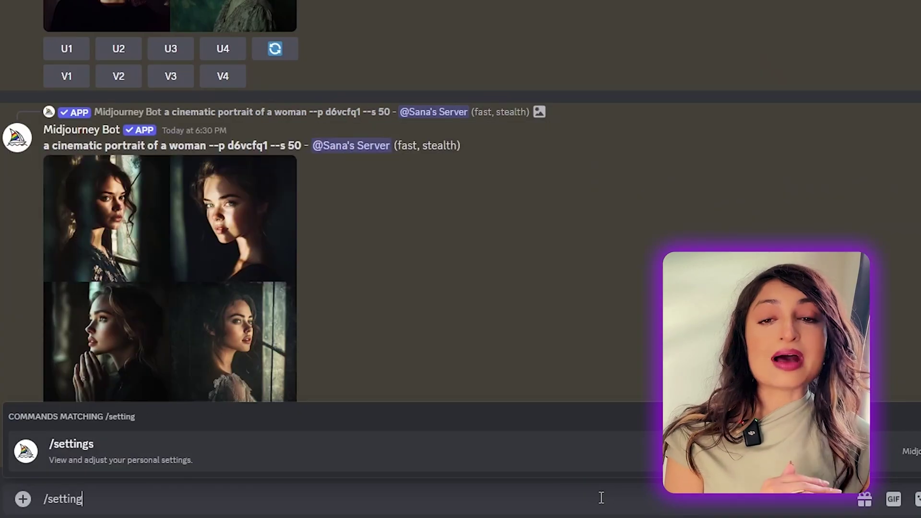
pyautogui.write('s')
pyautogui.click(583, 440)
pyautogui.press('Return')
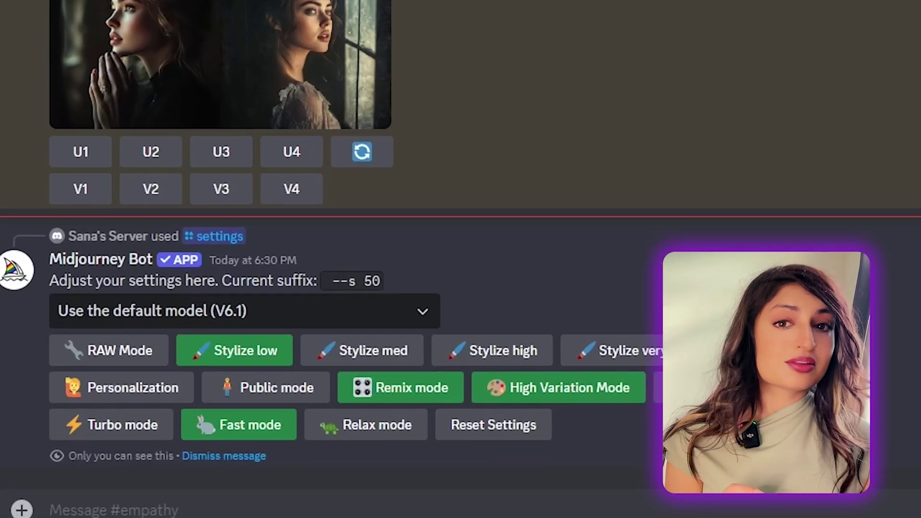
pyautogui.click(125, 391)
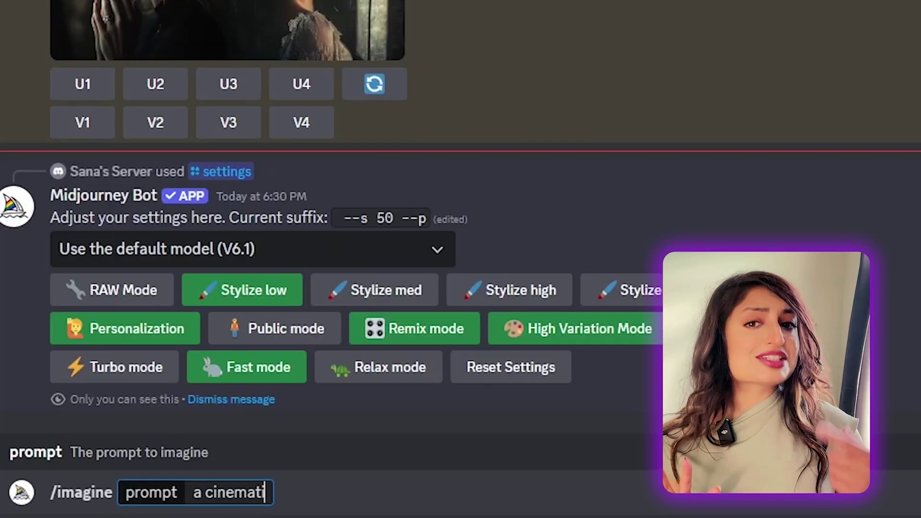
pyautogui.write('trait of a woman')
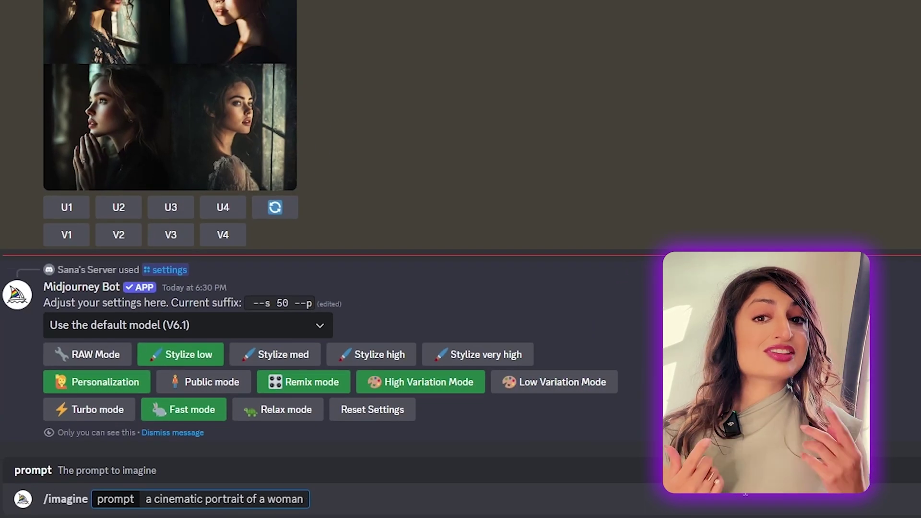
pyautogui.press('Return')
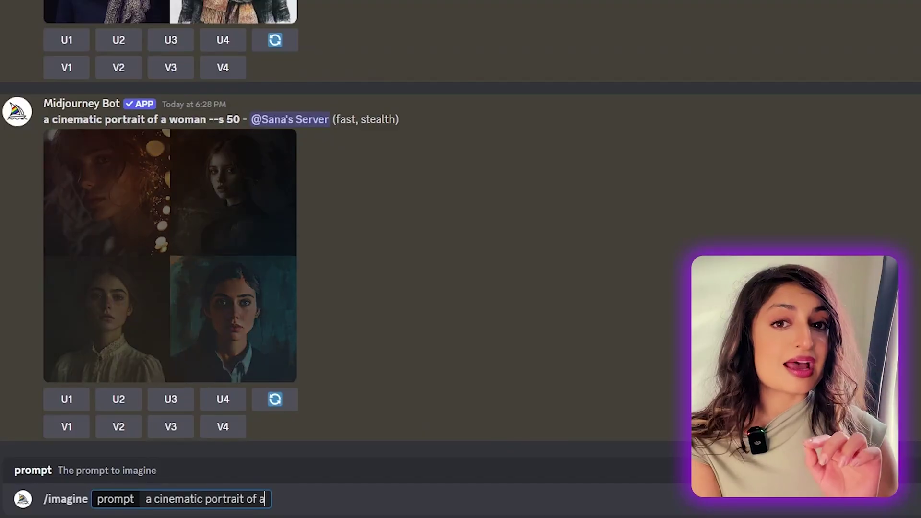
# Step: Generate 'a woman in the style of pixar --p d6vcfq1 --s 50' with /imagine
pyautogui.write('woman --p')
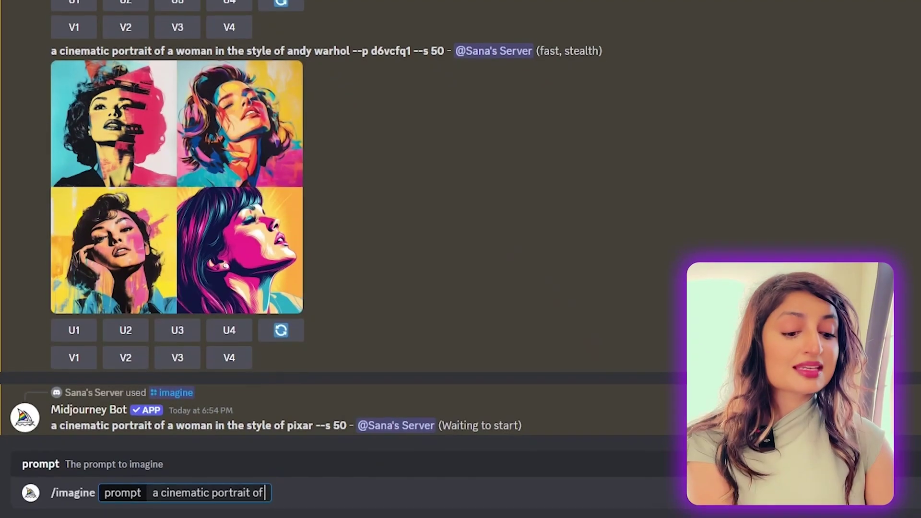
pyautogui.write('a woman in the s')
pyautogui.write('tyle of pixar --p d6vcfq1 --s 50')
pyautogui.press('Return')
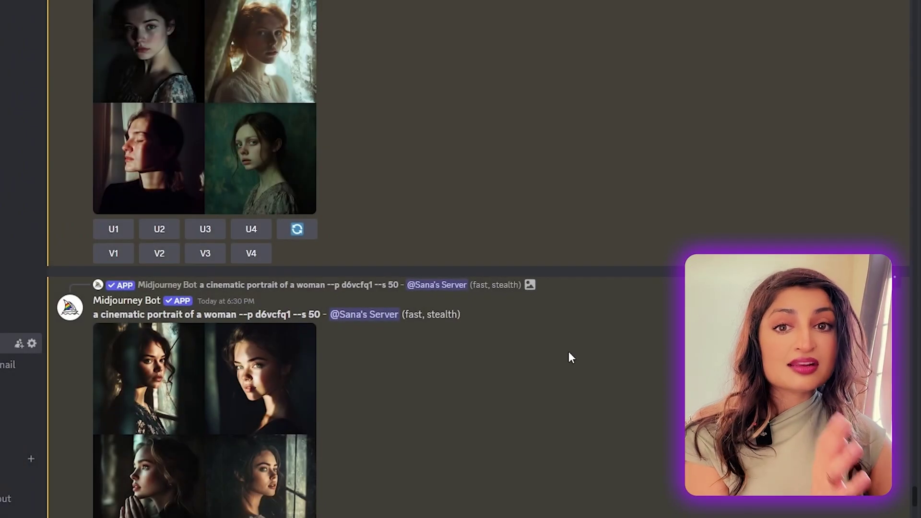
# Step: Highlight the '--p d6vcfq1' personalization code in the earlier prompt
pyautogui.tripleClick(267, 316)
pyautogui.click(268, 317)
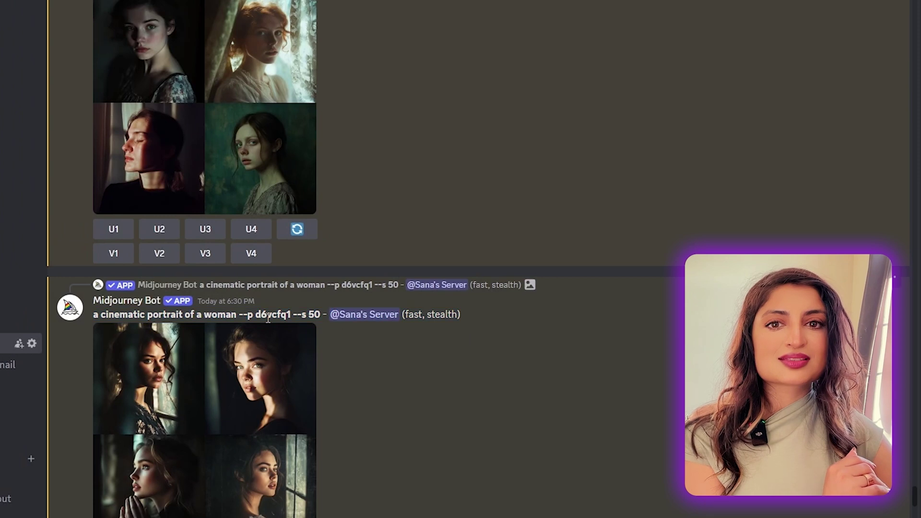
pyautogui.moveTo(239, 315); pyautogui.dragTo(285, 316)
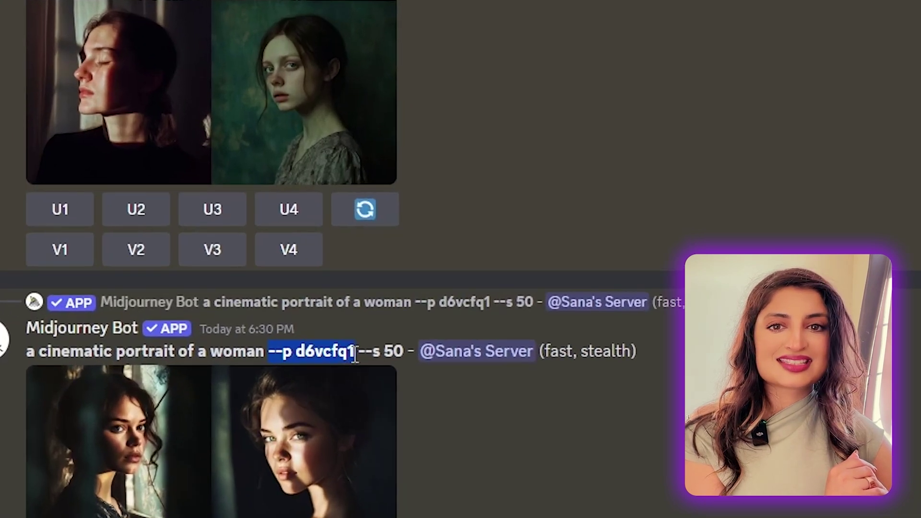